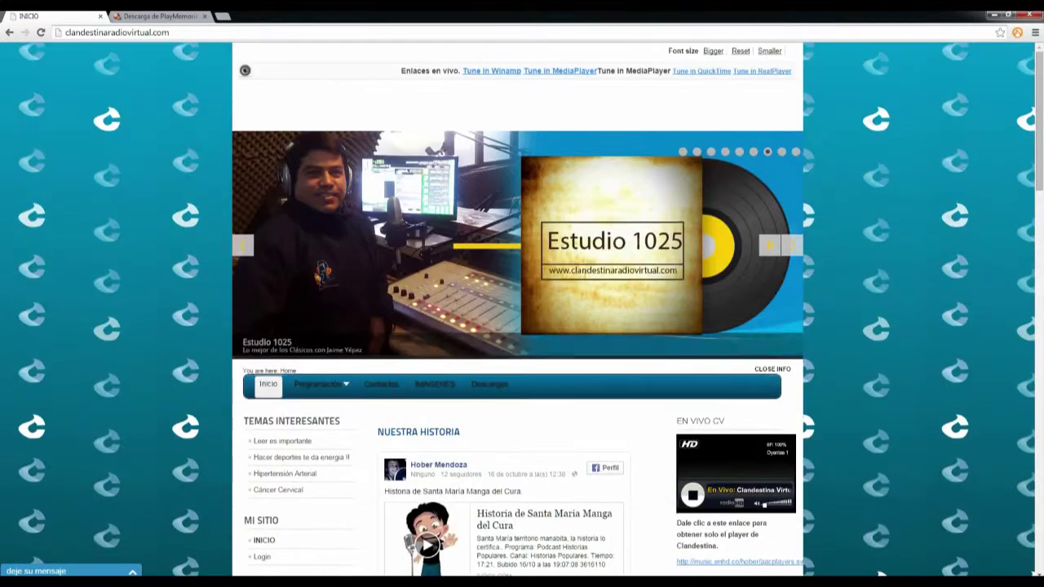
scroll(522, 310, up, 1)
click(116, 31)
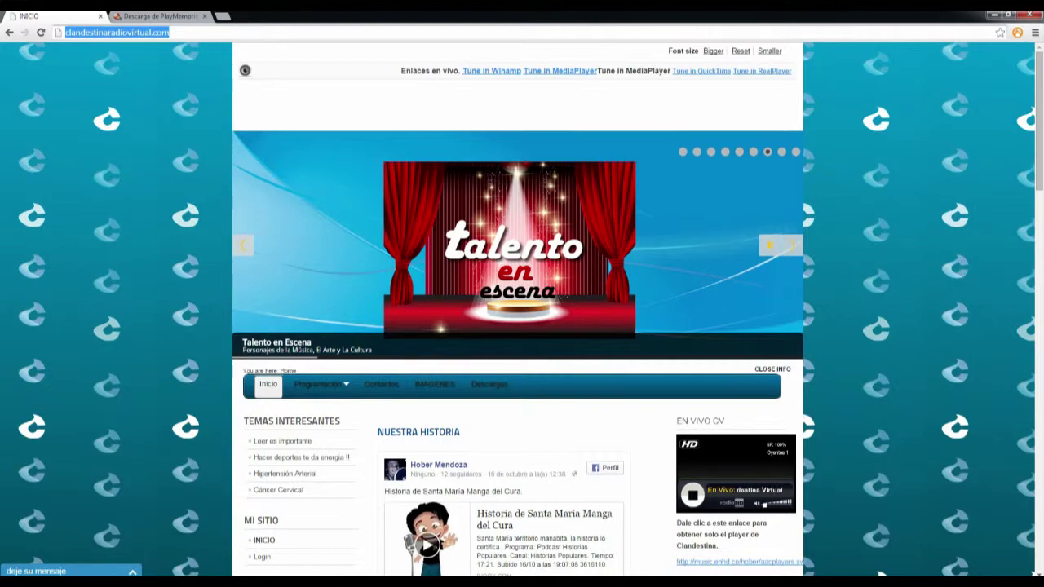
scroll(521, 310, down, 10)
scroll(523, 449, down, 5)
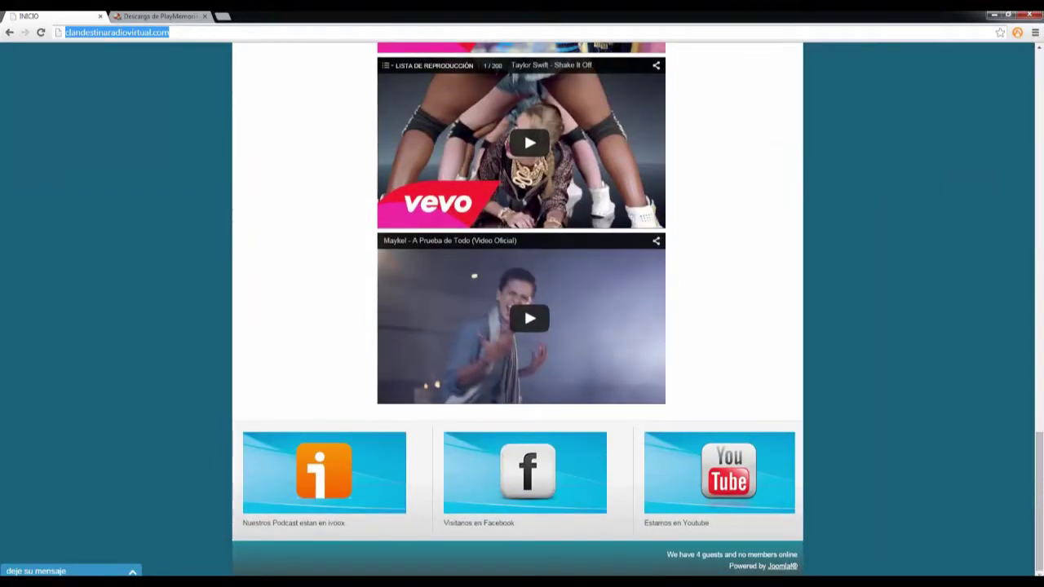
scroll(524, 449, up, 15)
scroll(524, 448, up, 4)
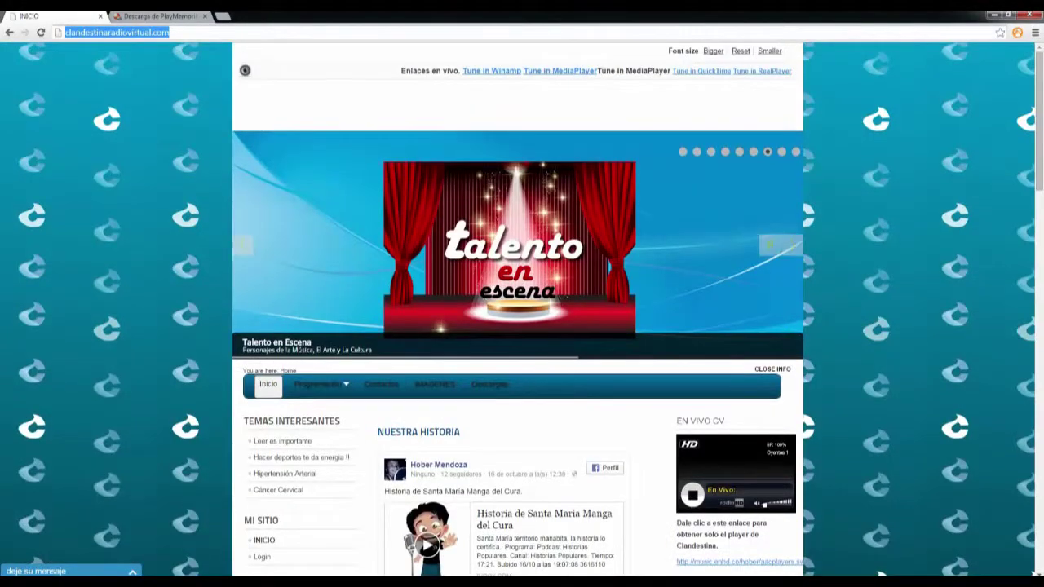
Step: Switch to Sony's download page and examine the PlayMemories Home description, install option and version news
key(ctrl+Tab)
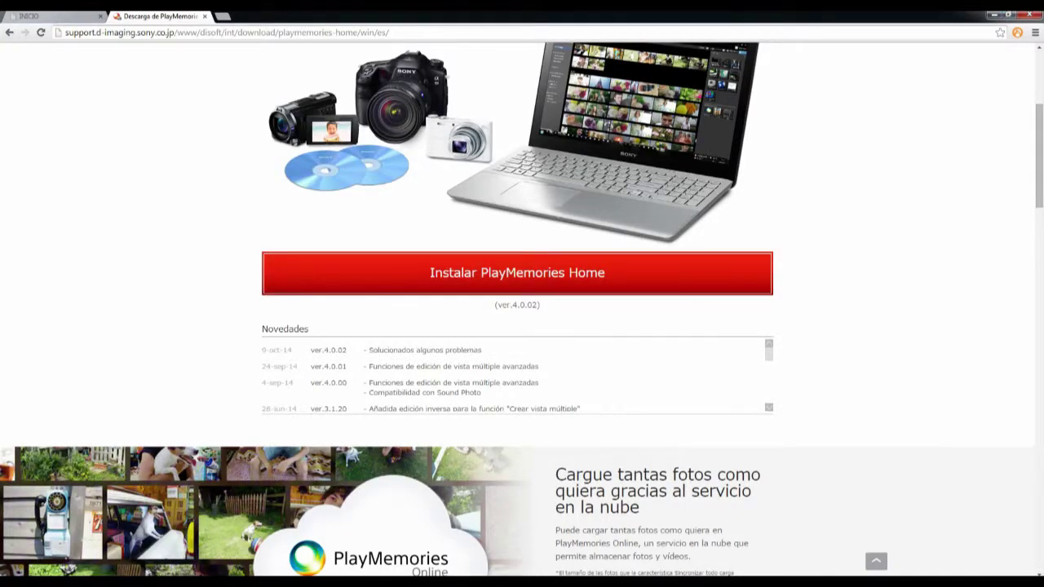
scroll(522, 326, up, 3)
scroll(522, 327, down, 3)
scroll(521, 326, up, 3)
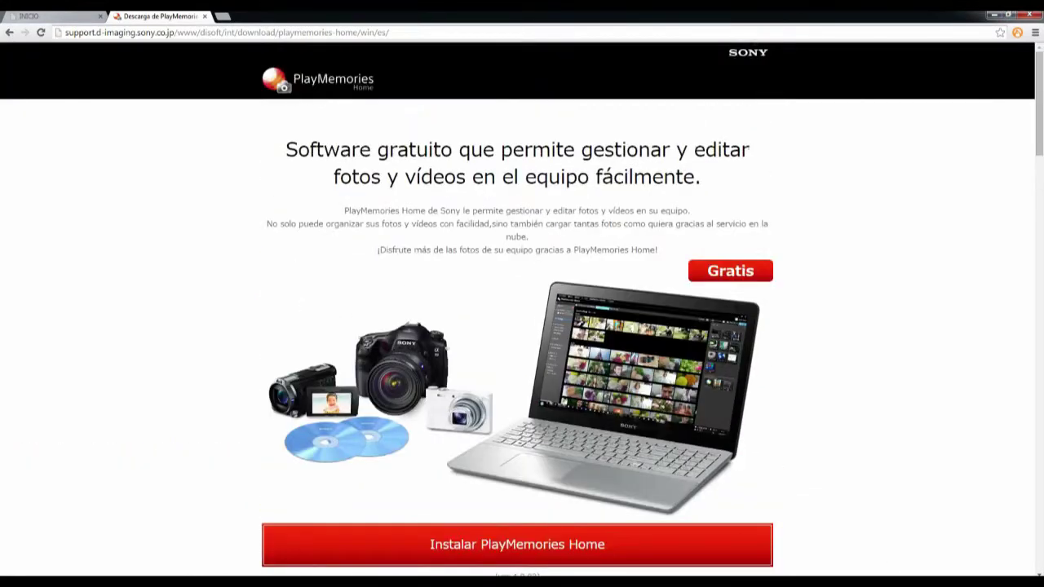
scroll(521, 326, down, 2)
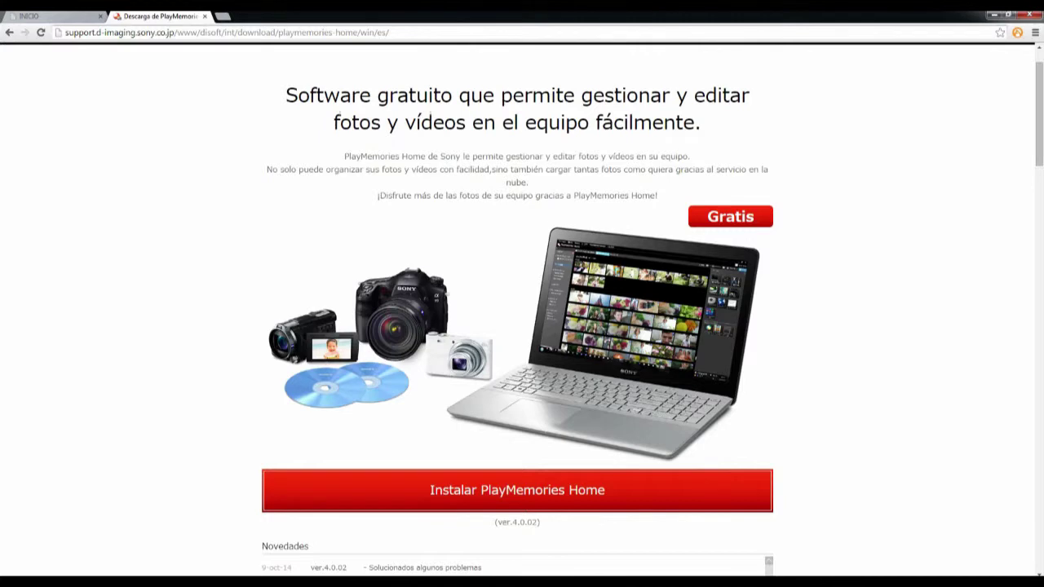
scroll(522, 327, up, 1)
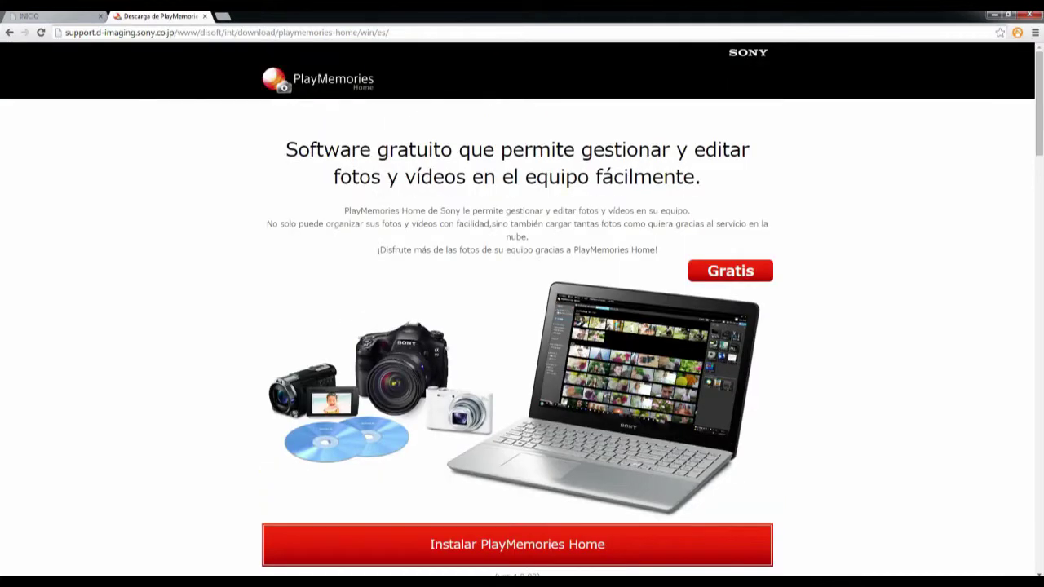
scroll(521, 326, down, 2)
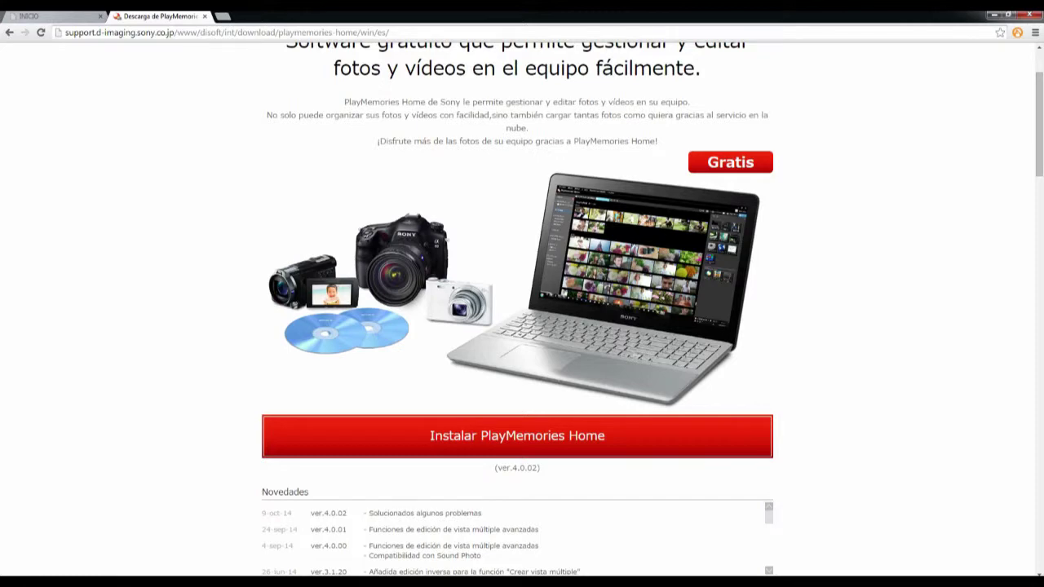
scroll(522, 326, up, 2)
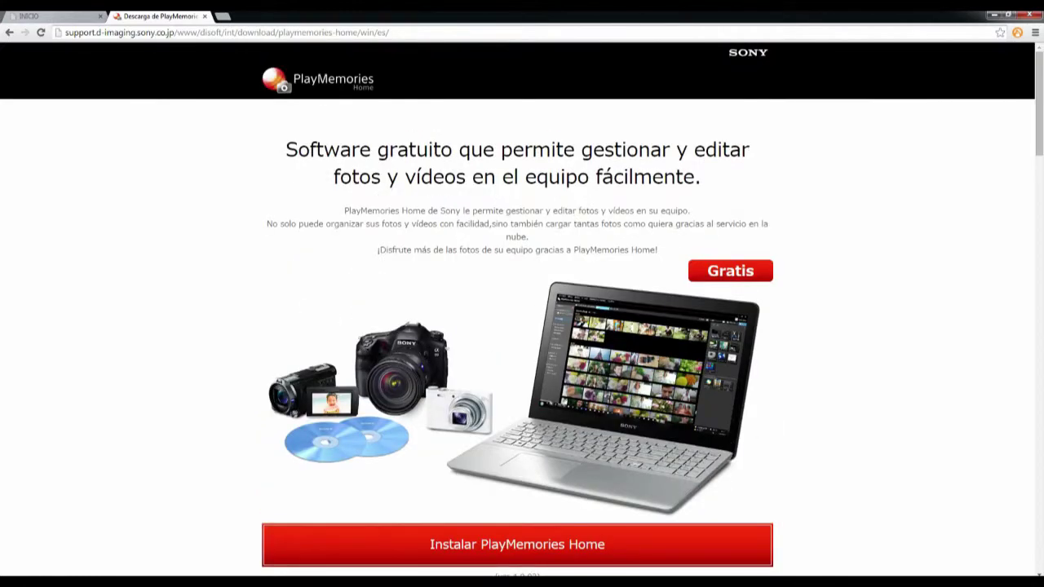
scroll(522, 326, down, 2)
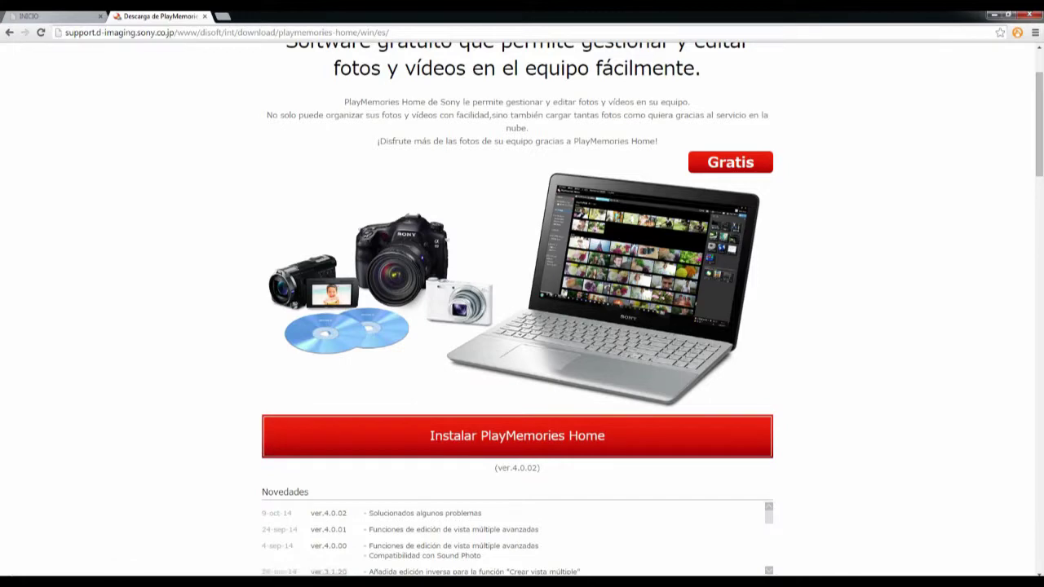
Step: Return to the Google results for "playmemories" and open the "Descarga de PlayMemories Home - Sony" result
key(alt+Left)
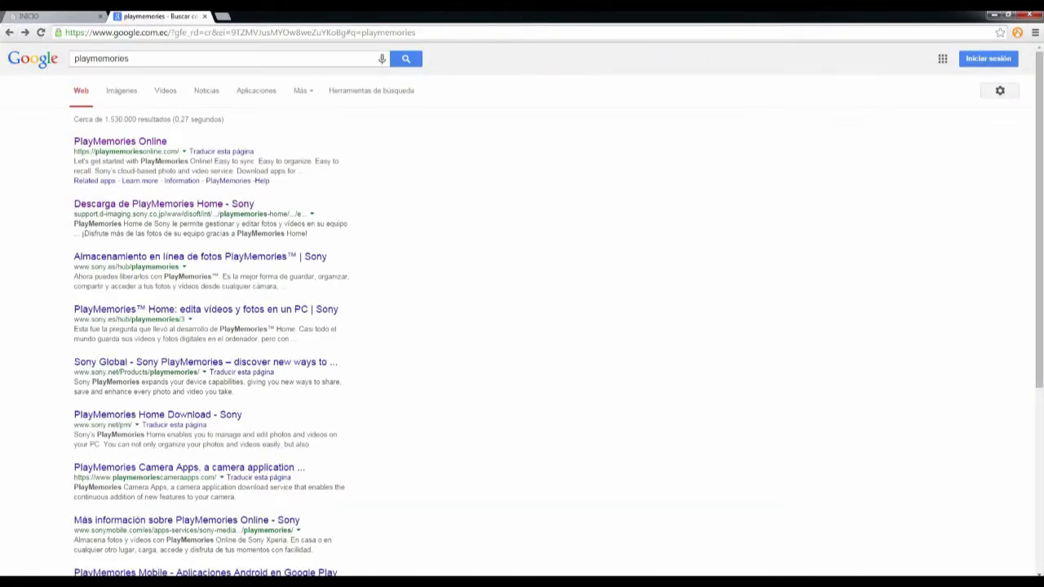
double_click(102, 58)
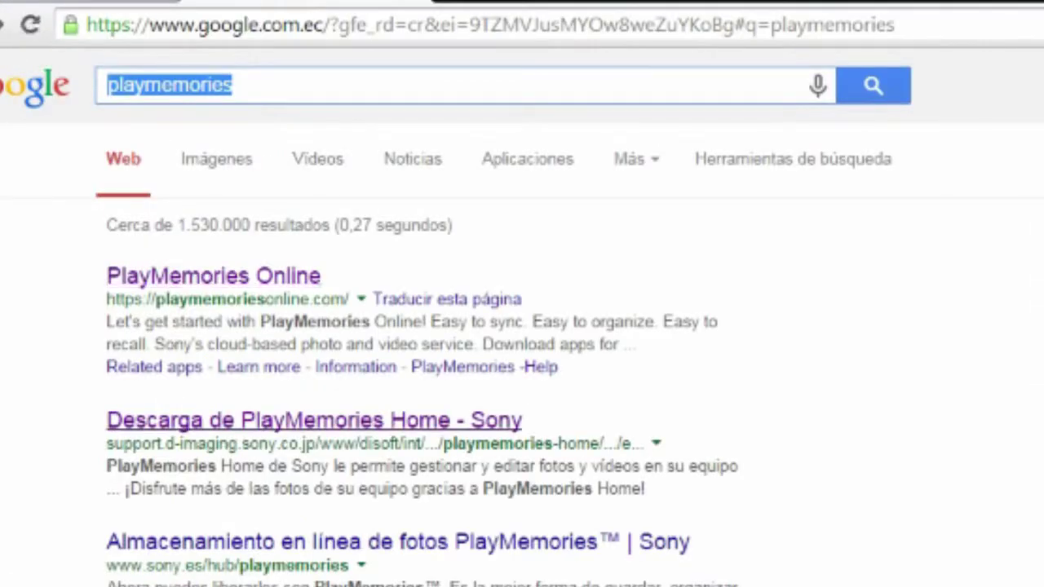
click(164, 203)
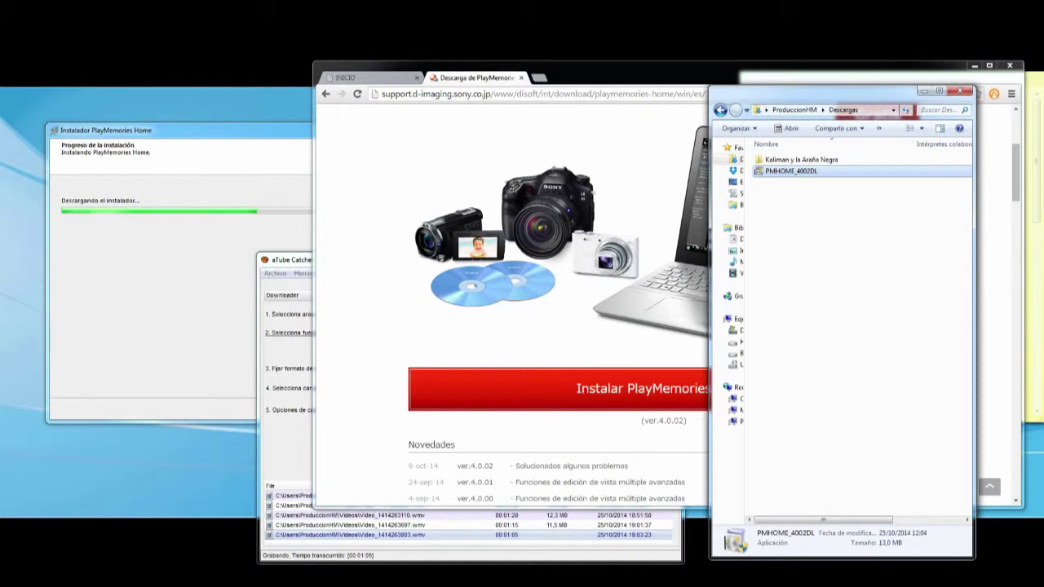
Step: Move the installer window aside and apply the recommended standard configuration in the PlayMemories Home initial setup
mouse_move(781, 172)
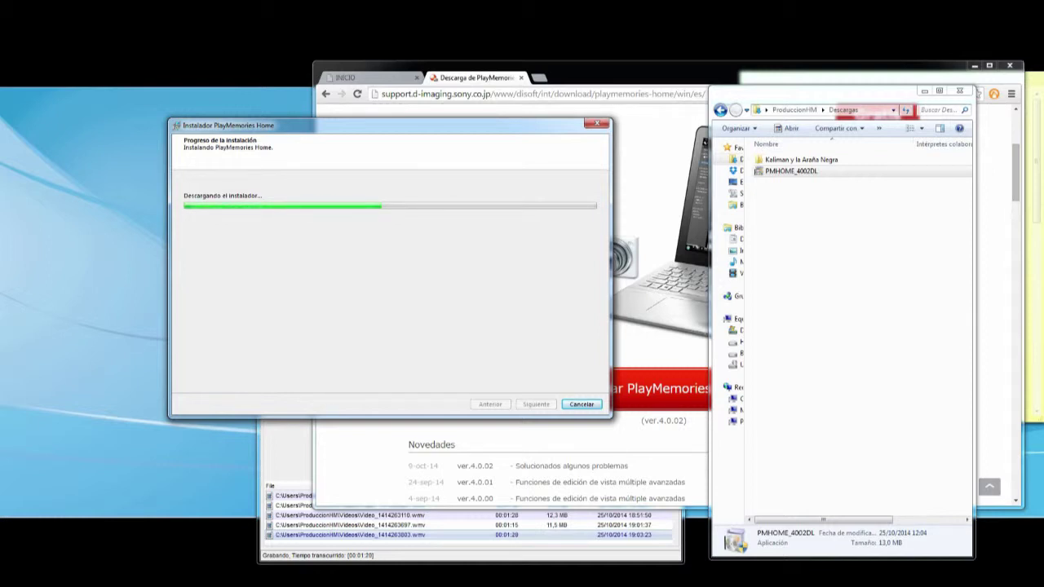
drag(367, 125, 276, 126)
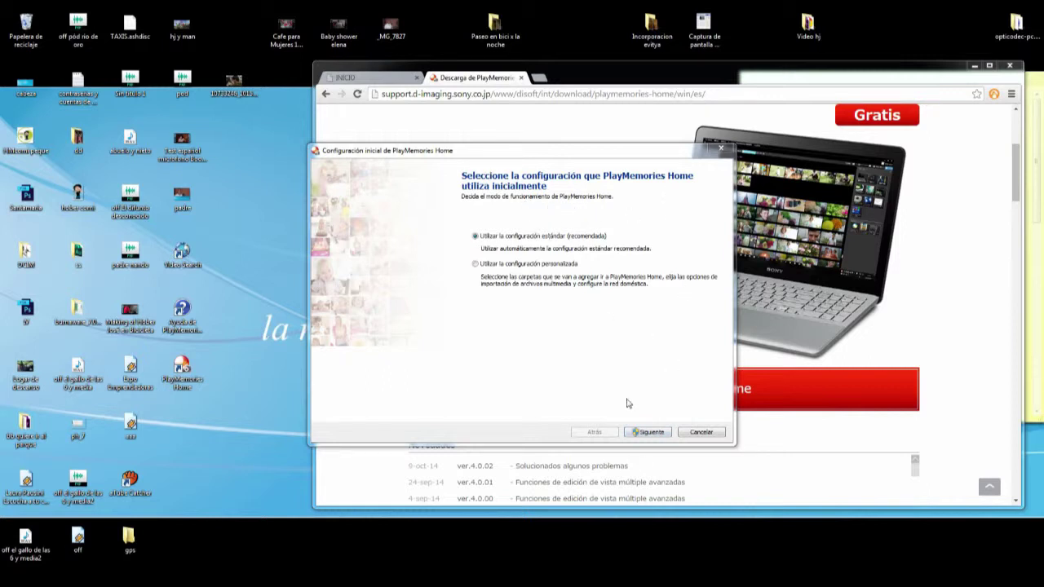
click(650, 432)
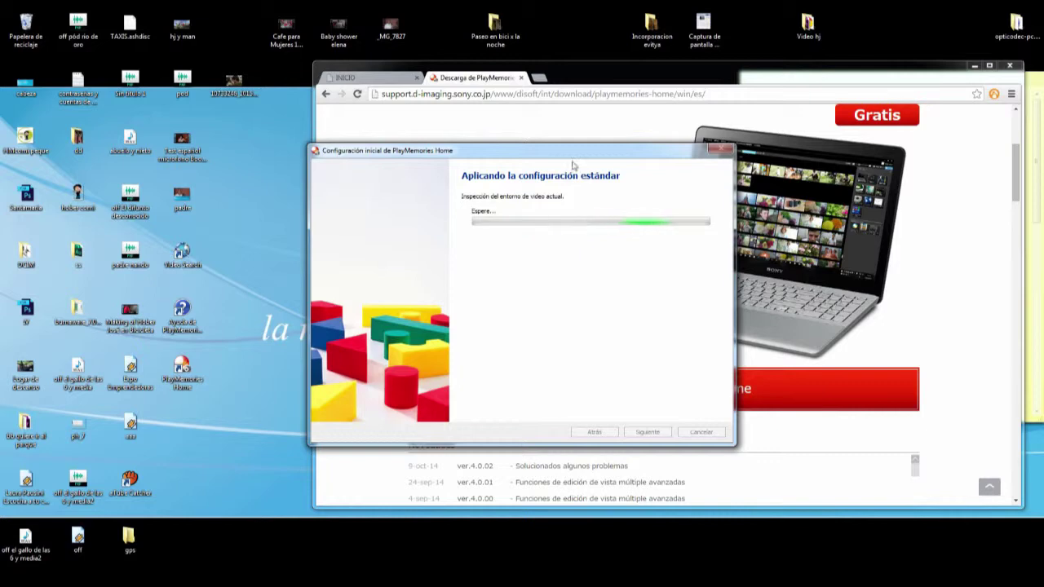
drag(566, 155, 395, 139)
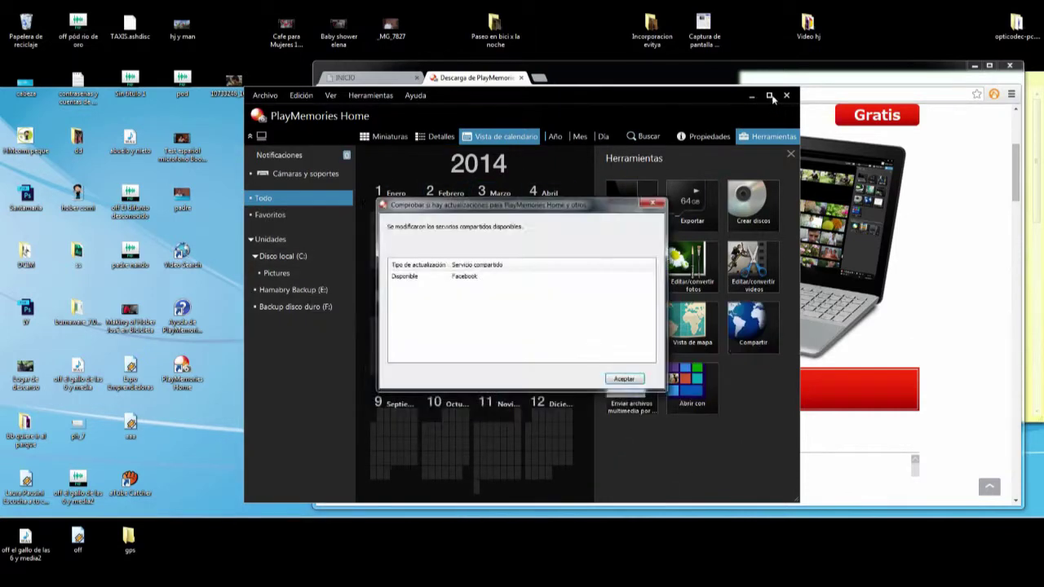
Step: Accept the shared-services update notice, then open the Crear vista múltiple video tool in the maximized PlayMemories Home window
click(625, 380)
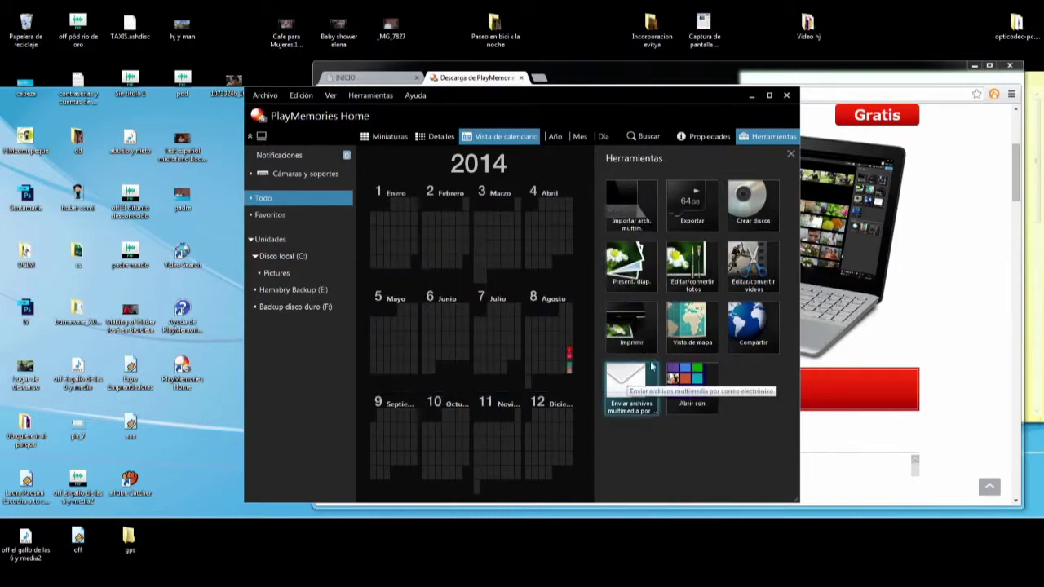
click(769, 95)
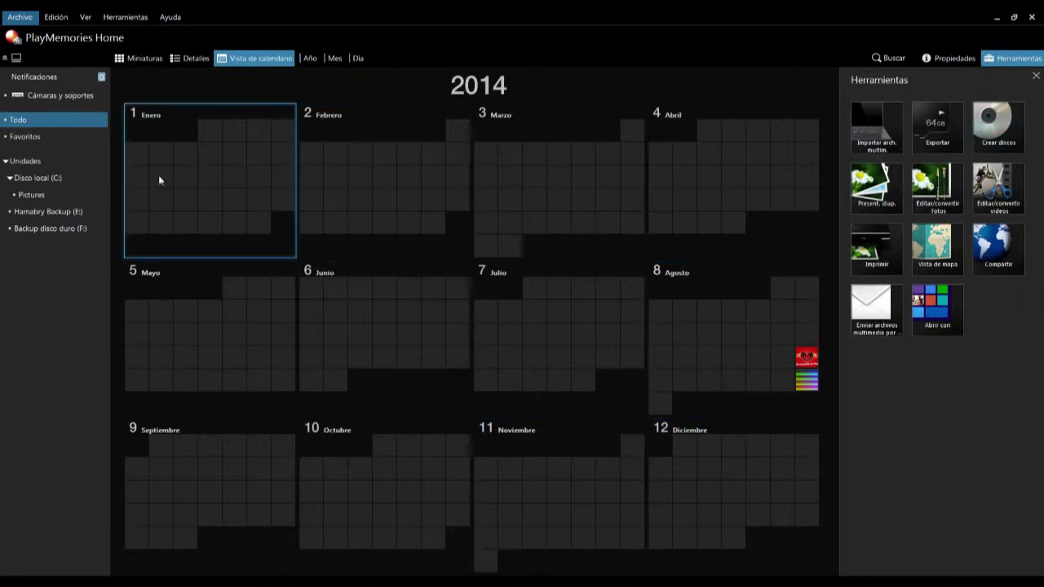
click(1005, 201)
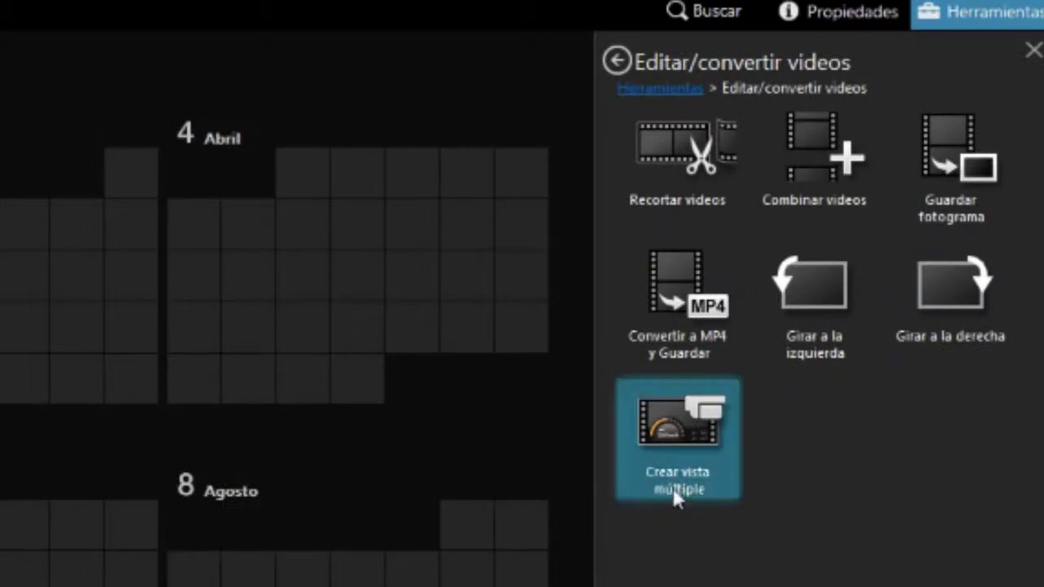
click(687, 462)
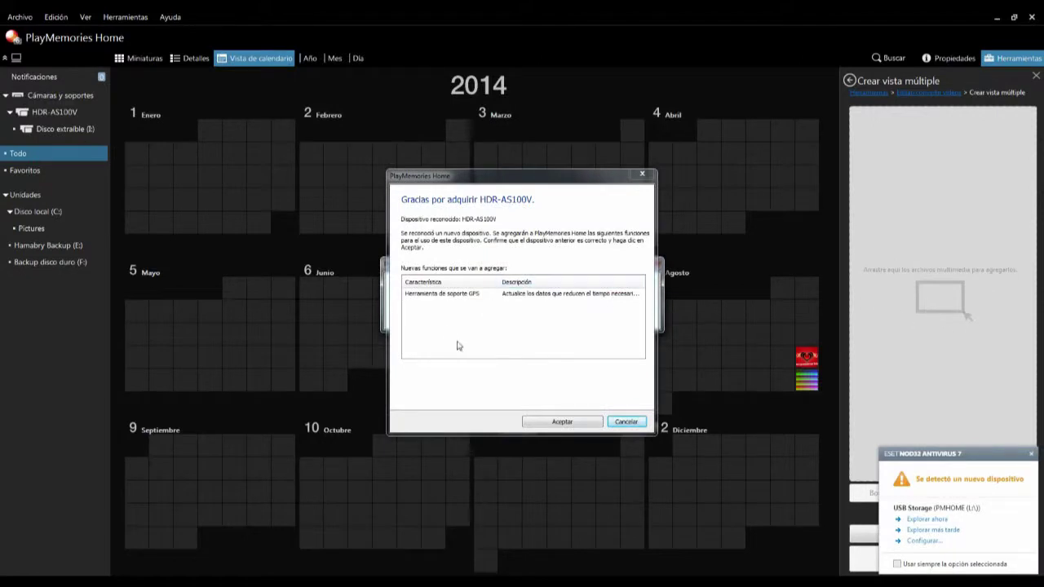
Step: Add the GPS support tool for the HDR-AS100V camera and agree to register the product
click(455, 296)
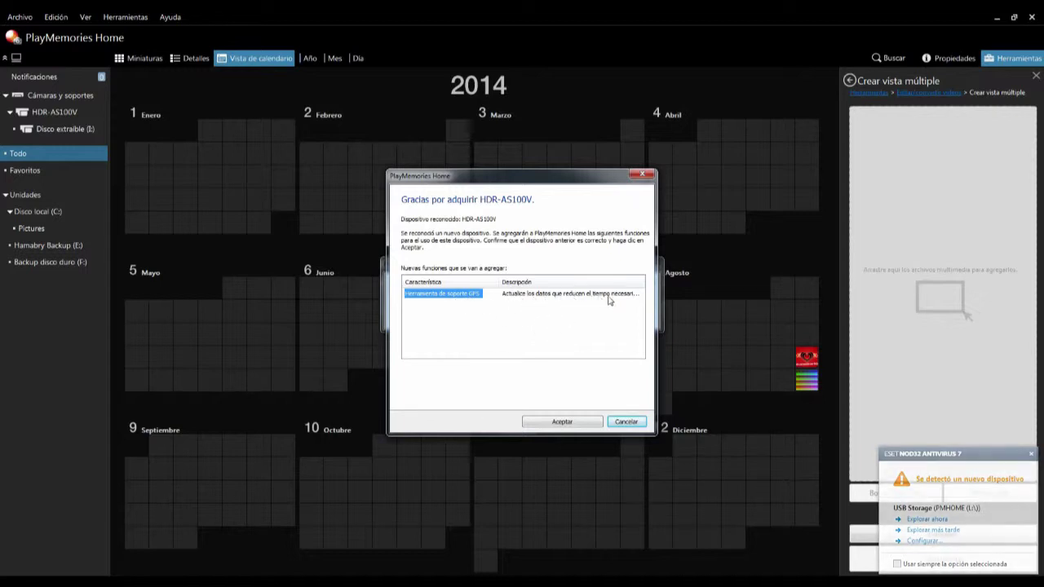
click(562, 422)
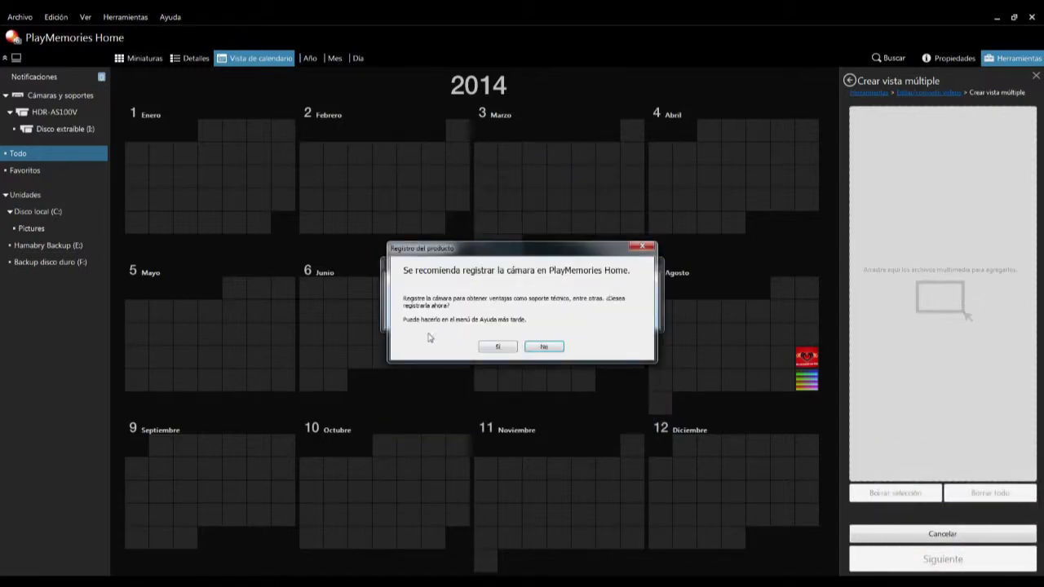
click(497, 348)
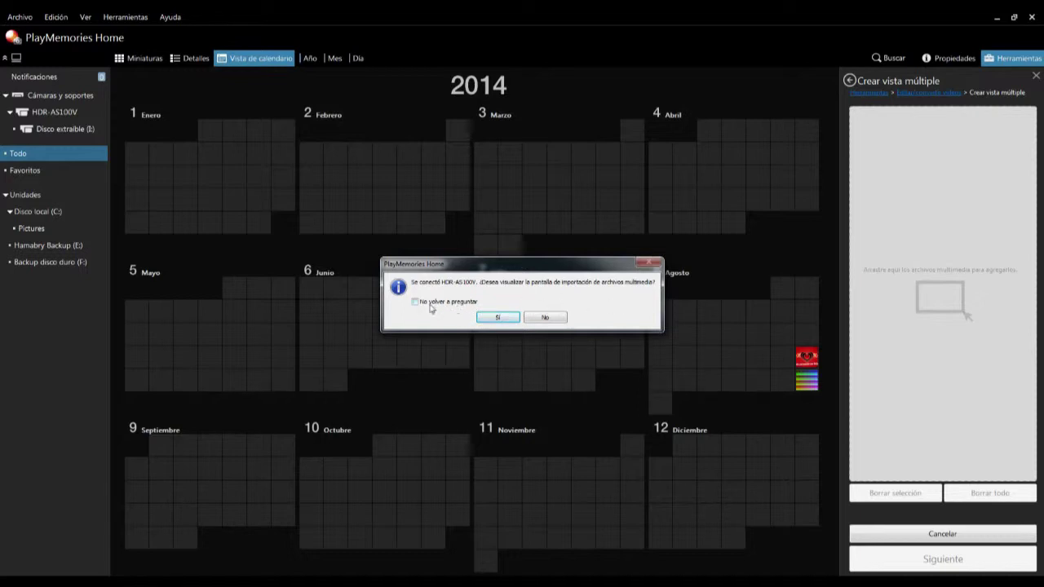
Step: Open the camera's media import screen, choose to select files manually, and mark the first video for import
click(503, 319)
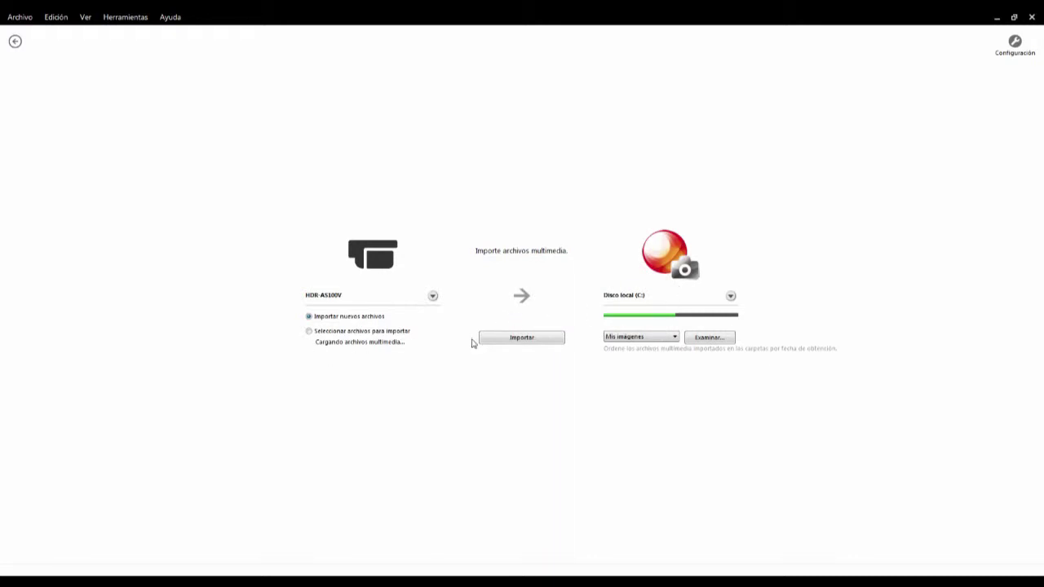
click(395, 336)
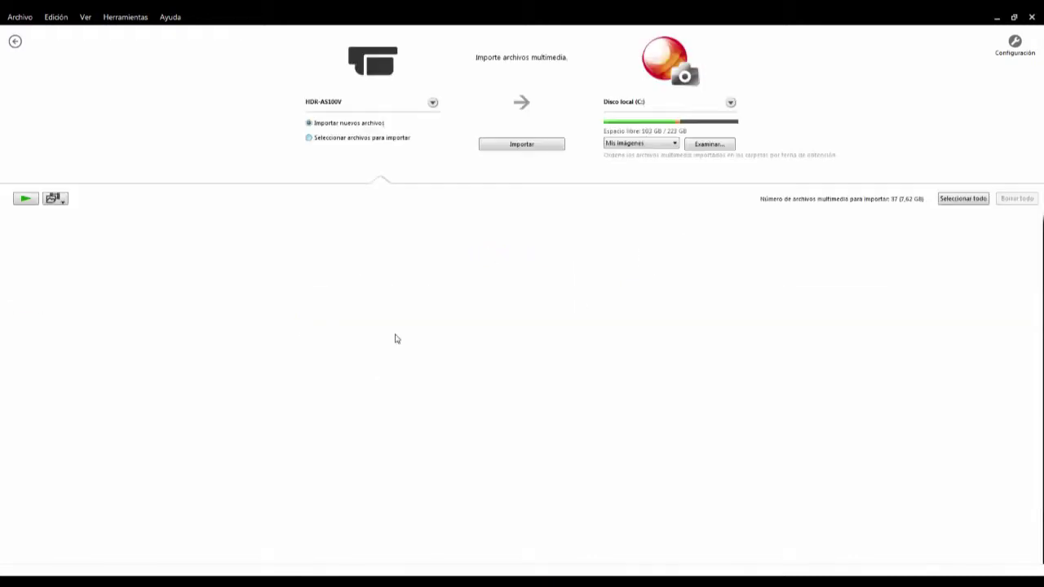
click(312, 138)
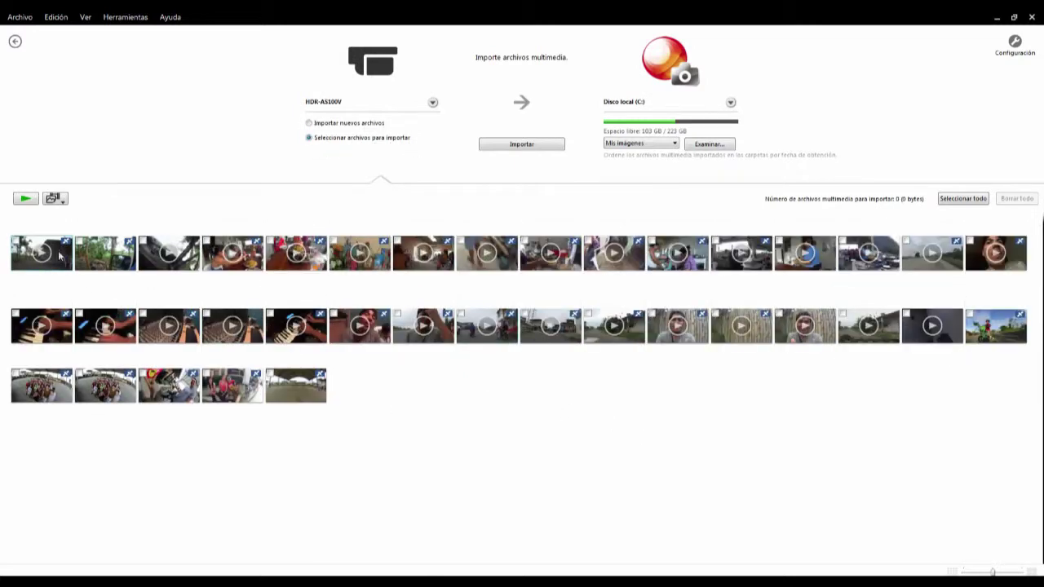
click(15, 241)
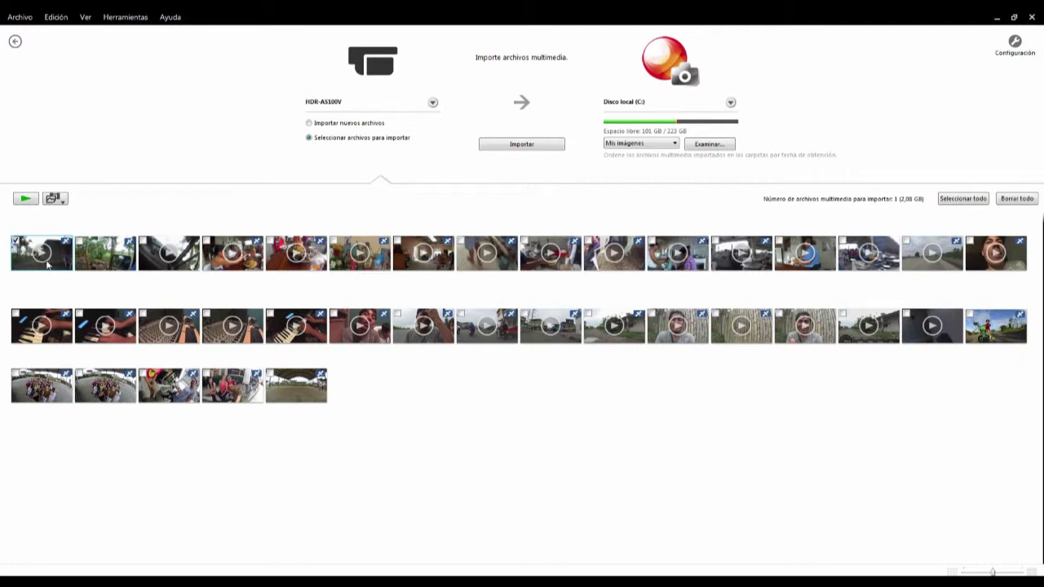
Step: Import the marked video into the tuto folder inside the desktop's gps folder
click(671, 145)
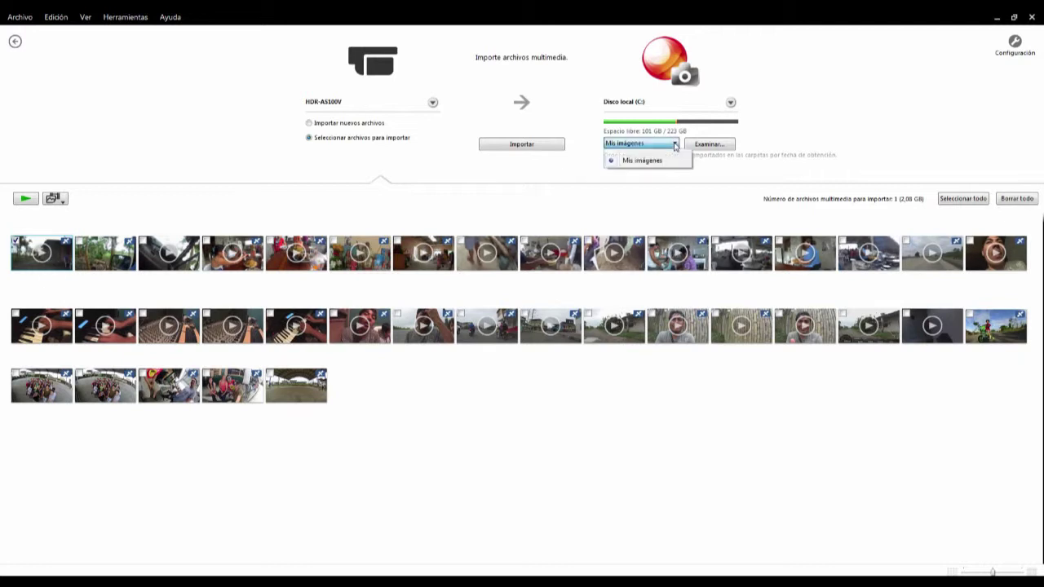
click(724, 148)
click(723, 147)
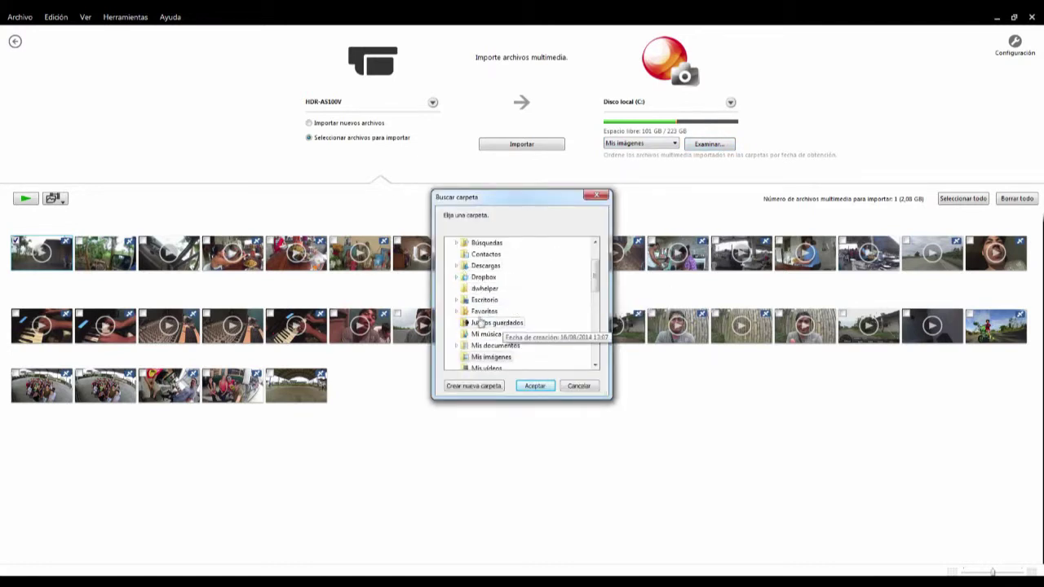
click(457, 300)
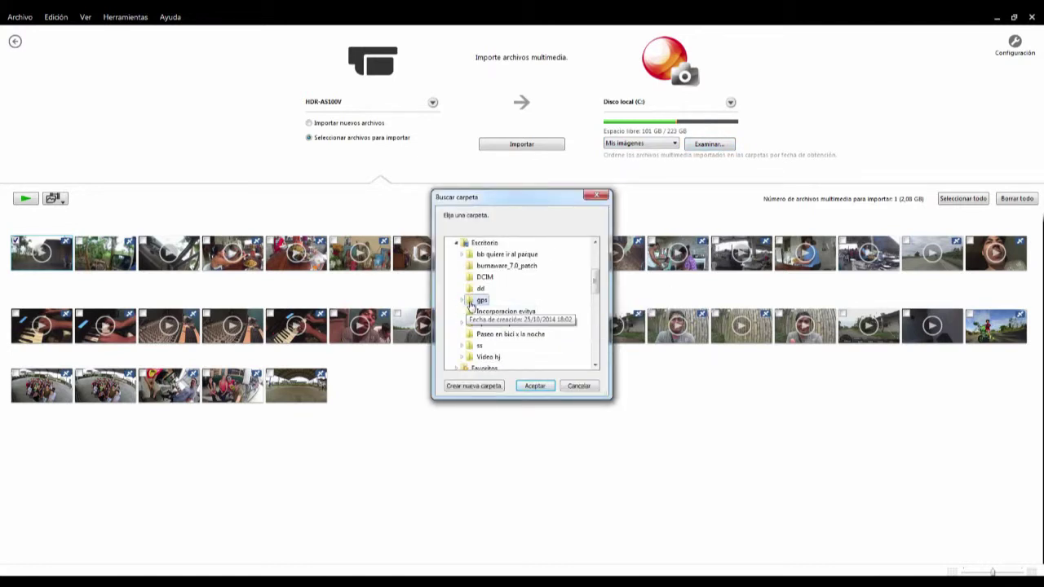
click(462, 302)
click(489, 367)
click(534, 385)
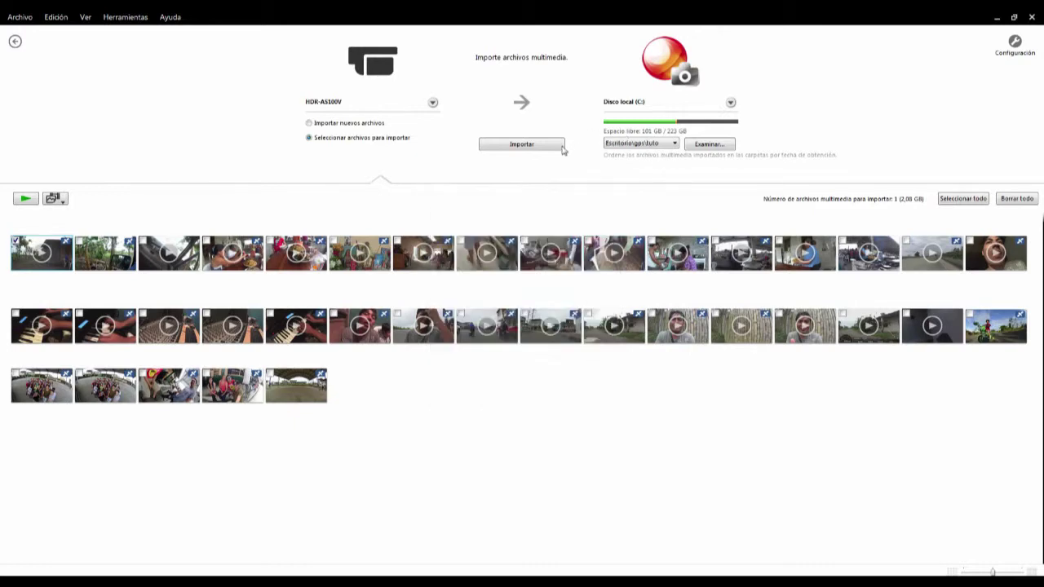
click(535, 146)
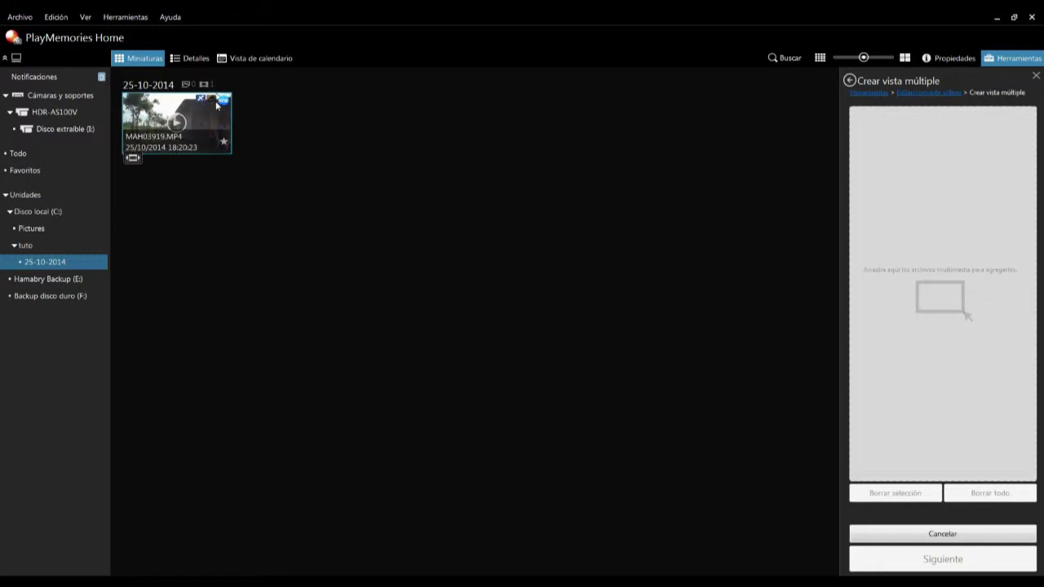
Step: Add the imported video MAH03919.MP4 to the multiple view and continue to its editor
drag(201, 119, 938, 285)
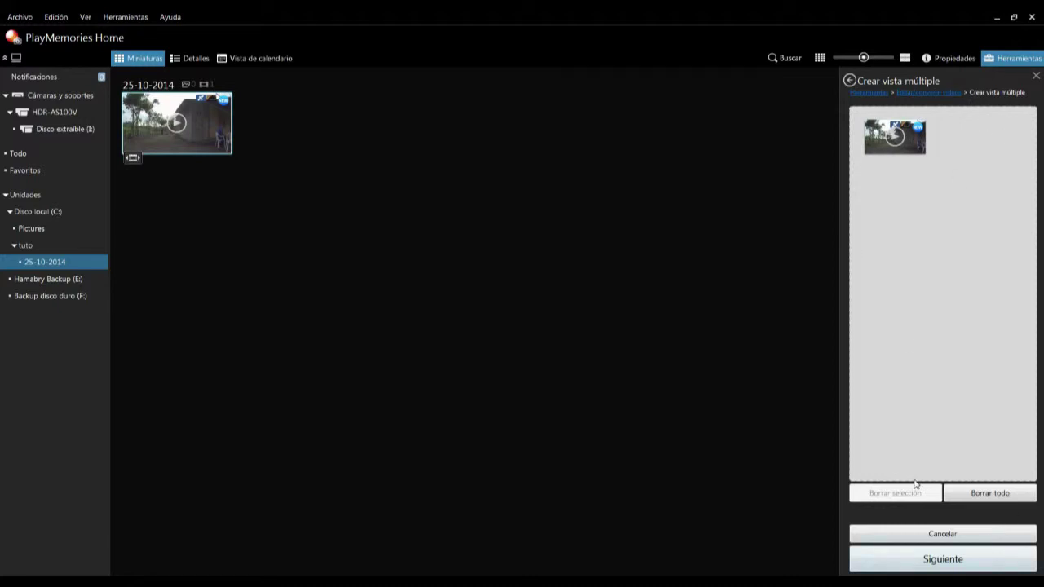
click(935, 557)
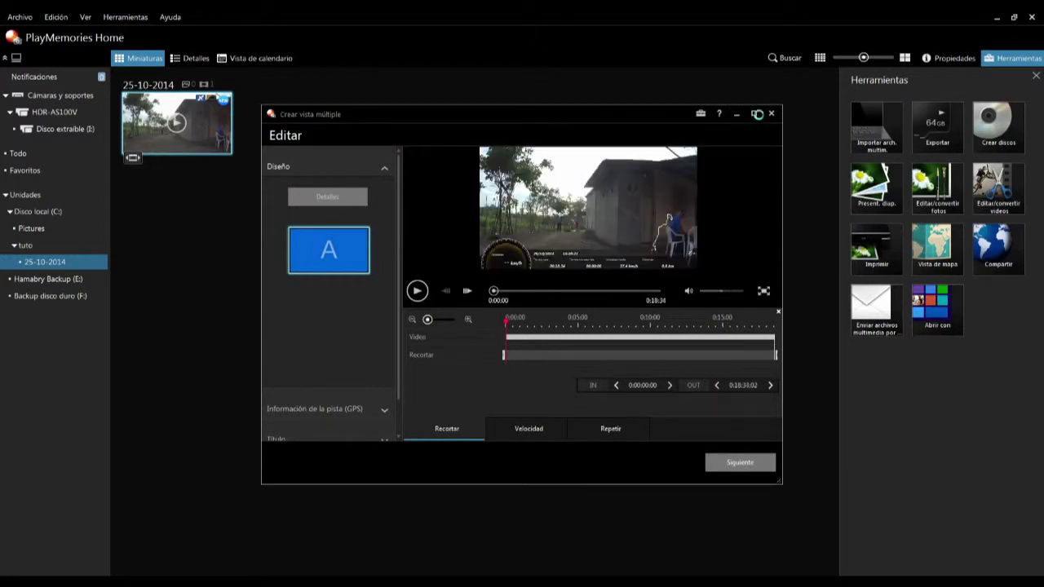
Step: Maximize the multiple view editor and trim the start of the video to 0:00:43:06
click(754, 114)
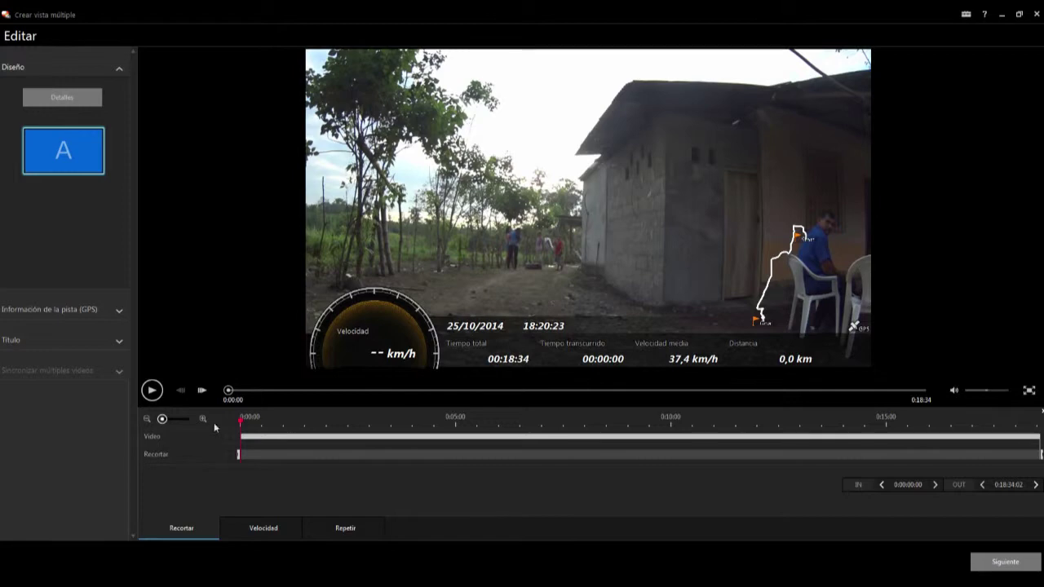
drag(242, 423, 272, 430)
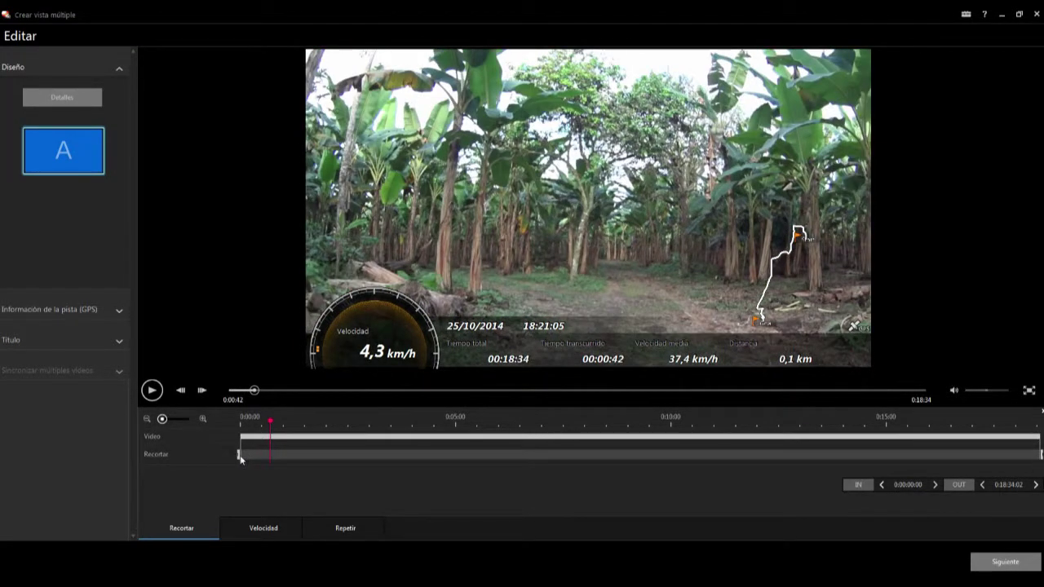
drag(239, 454, 266, 454)
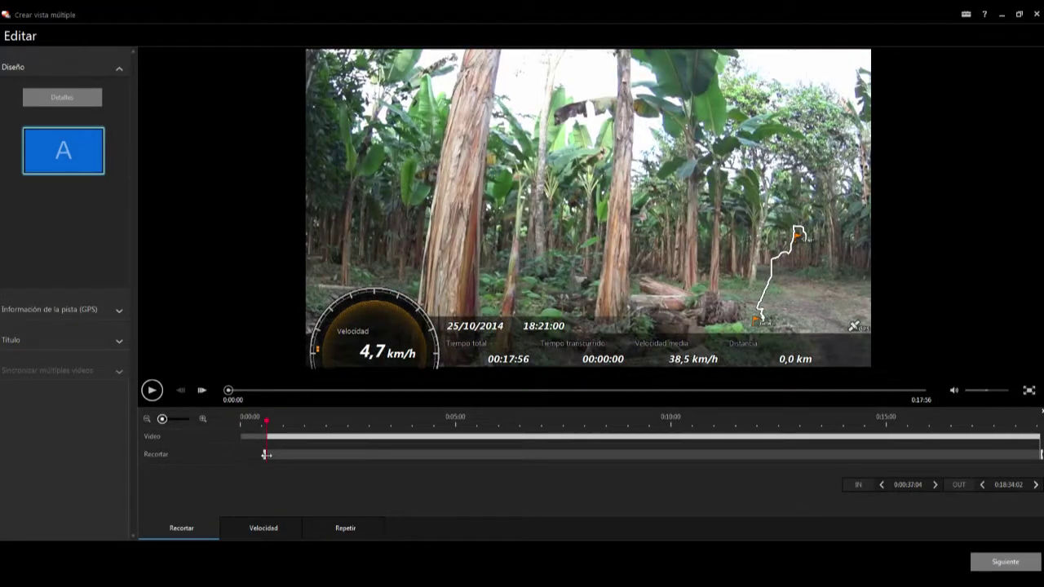
click(152, 391)
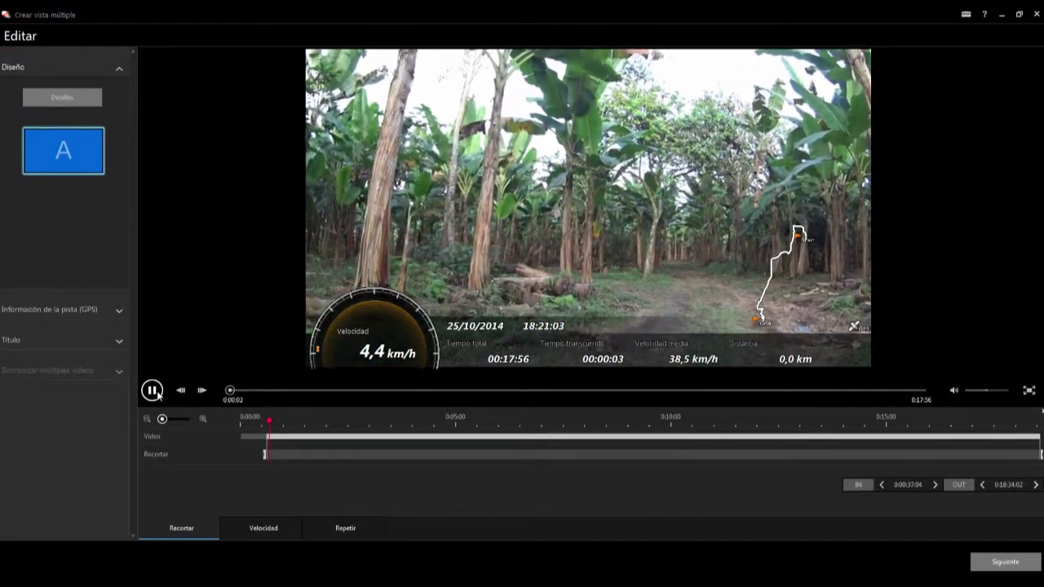
click(152, 392)
drag(268, 460, 269, 457)
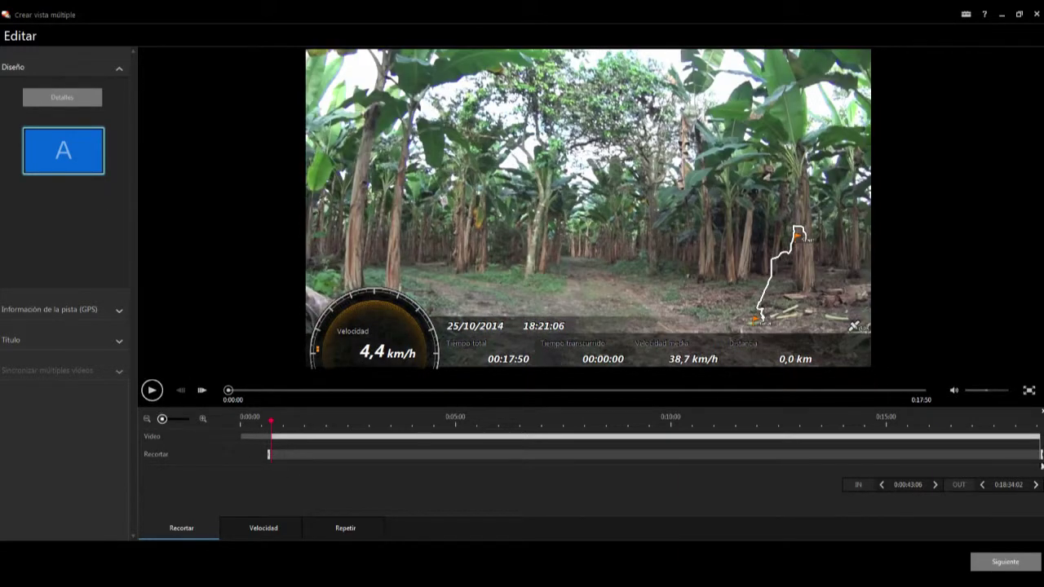
Step: Compare the GPS track information styles on the video and apply the one with the small segmented speed gauge
drag(272, 429, 1036, 433)
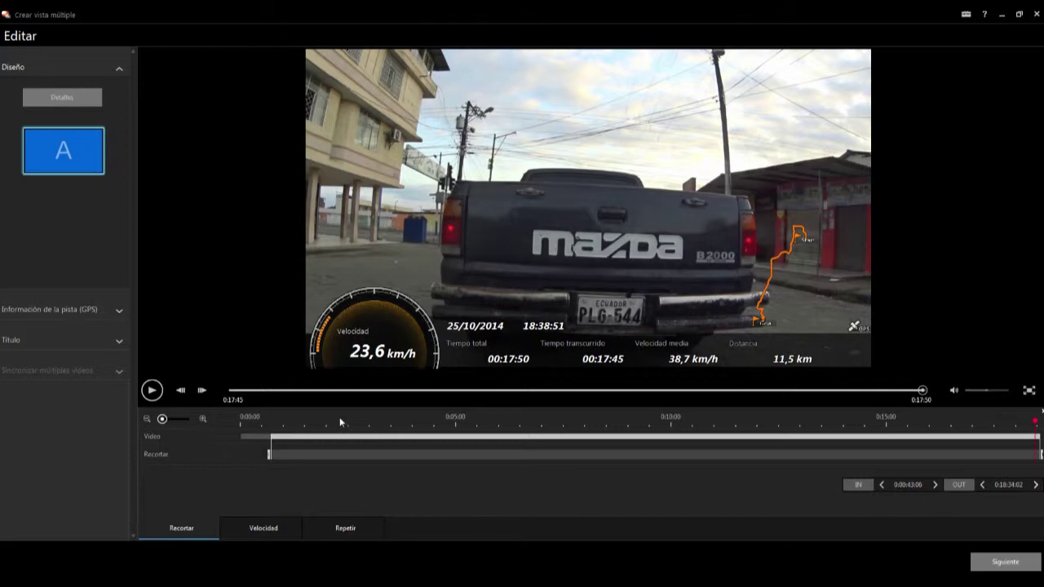
drag(1035, 424, 953, 421)
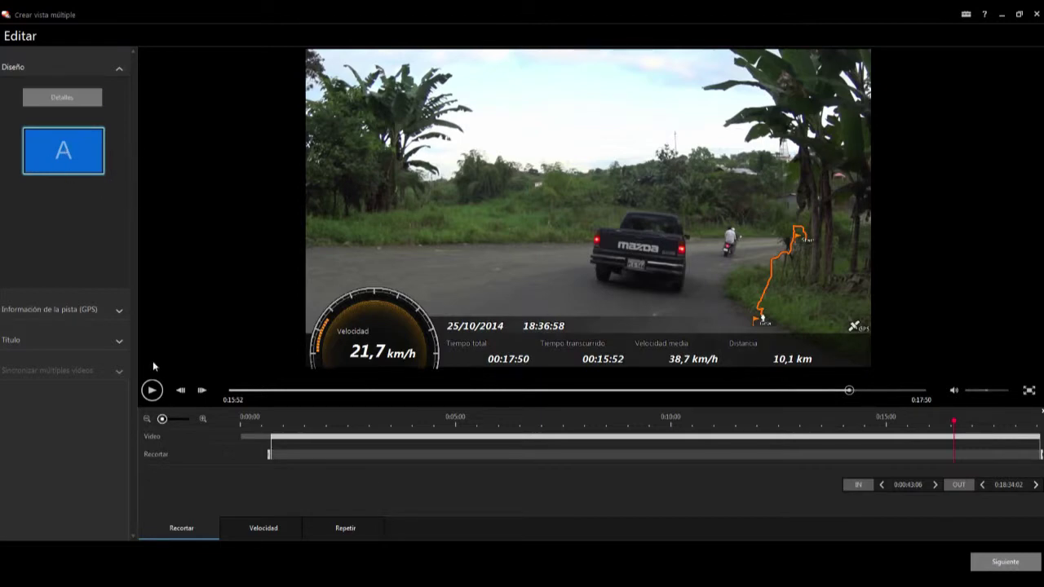
click(118, 314)
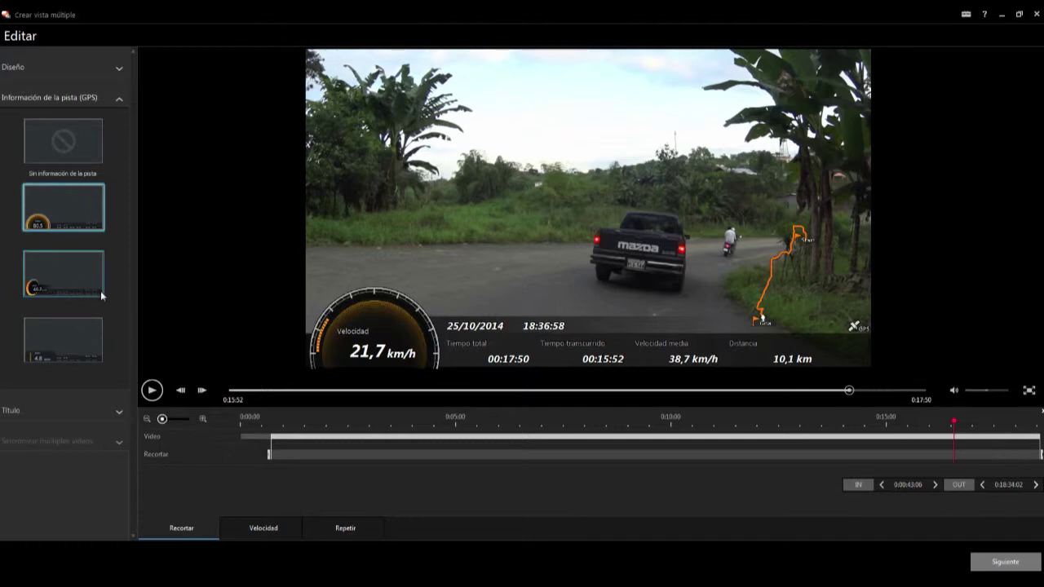
click(58, 281)
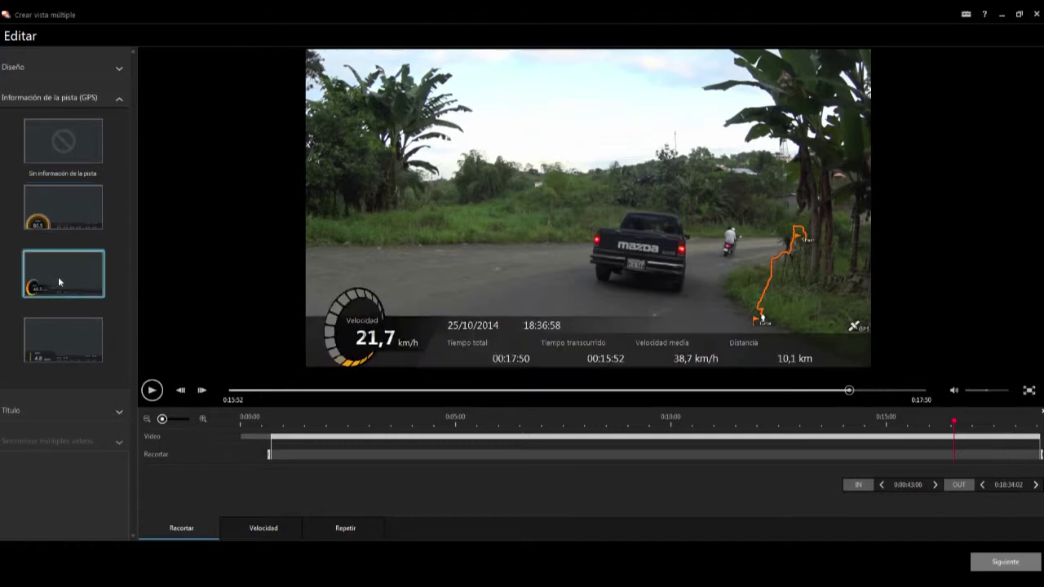
click(67, 209)
click(62, 344)
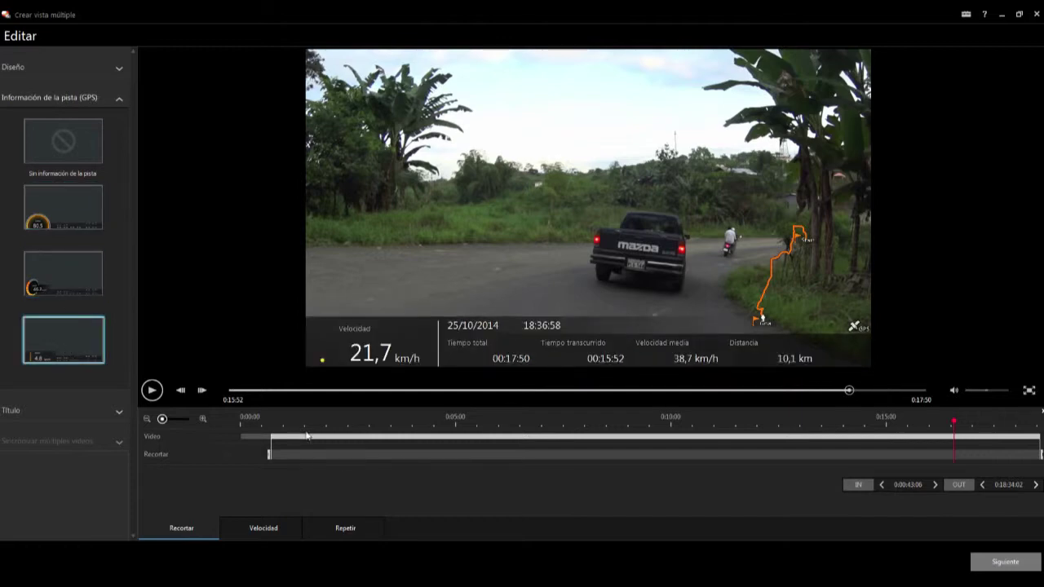
click(654, 423)
drag(655, 423, 541, 416)
click(67, 286)
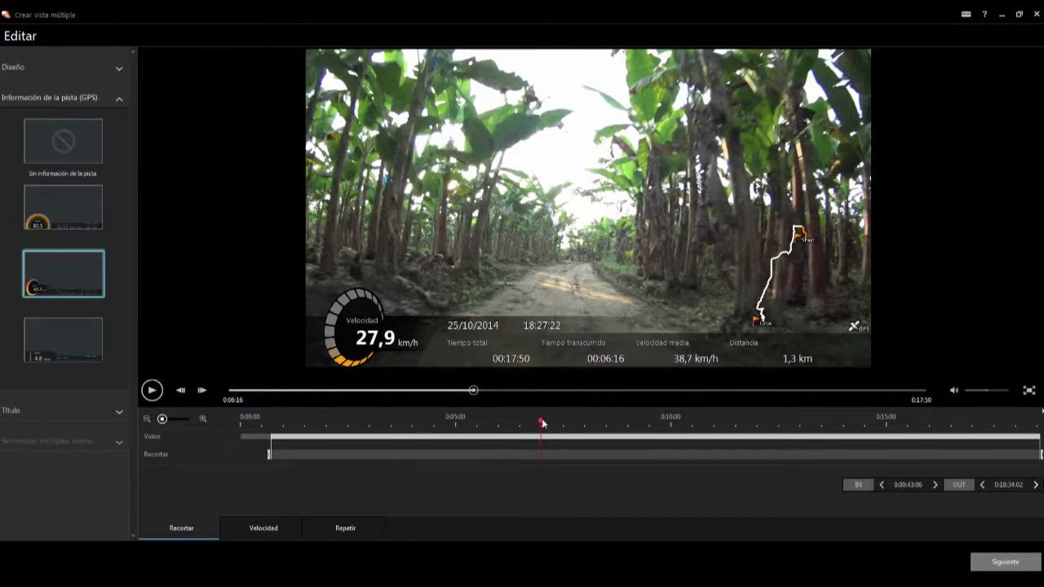
Step: Check the GPS overlay at another point of the video and view the playback speed effect options
drag(545, 423, 583, 425)
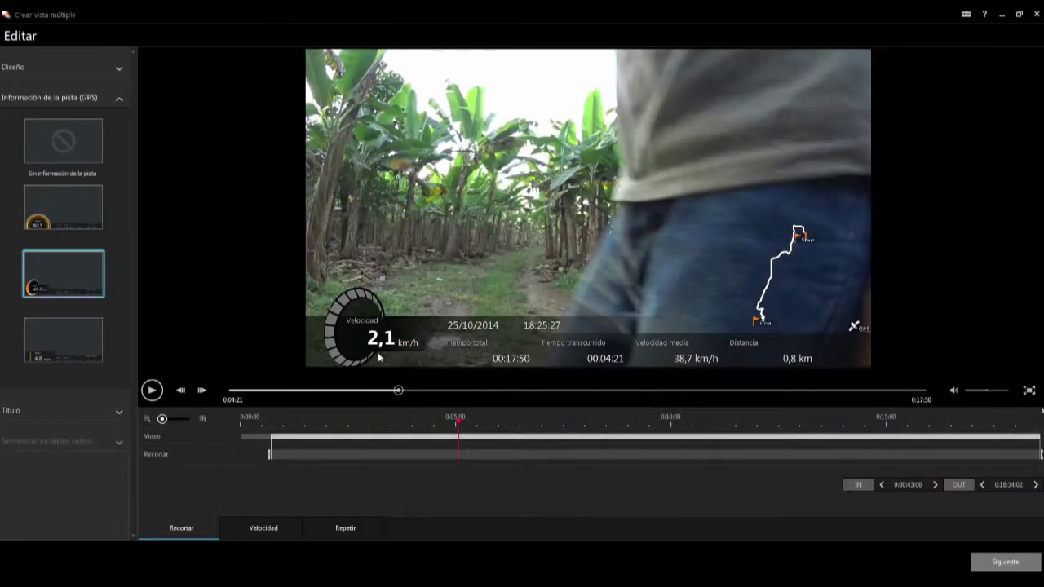
click(278, 530)
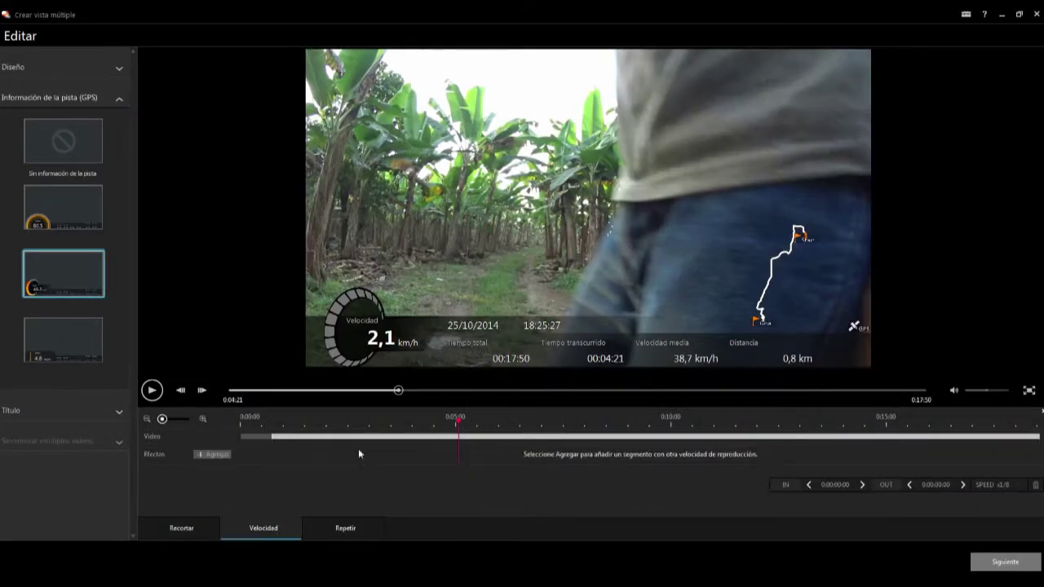
click(179, 529)
Step: Continue to the save settings, name the output file 2.mp4, and start saving the multiple view video
click(1003, 561)
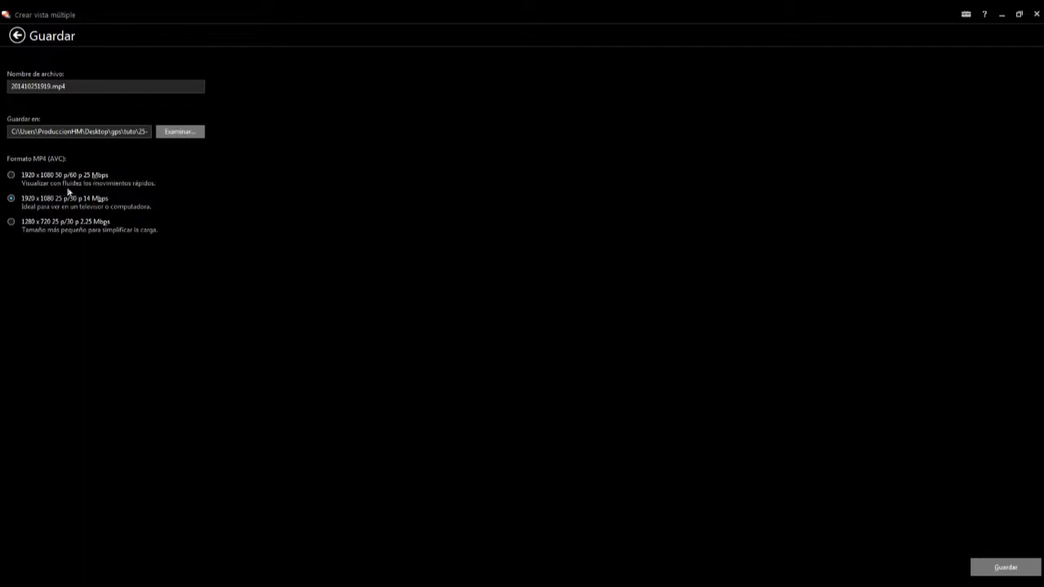
click(55, 88)
drag(52, 86, 8, 88)
text(2)
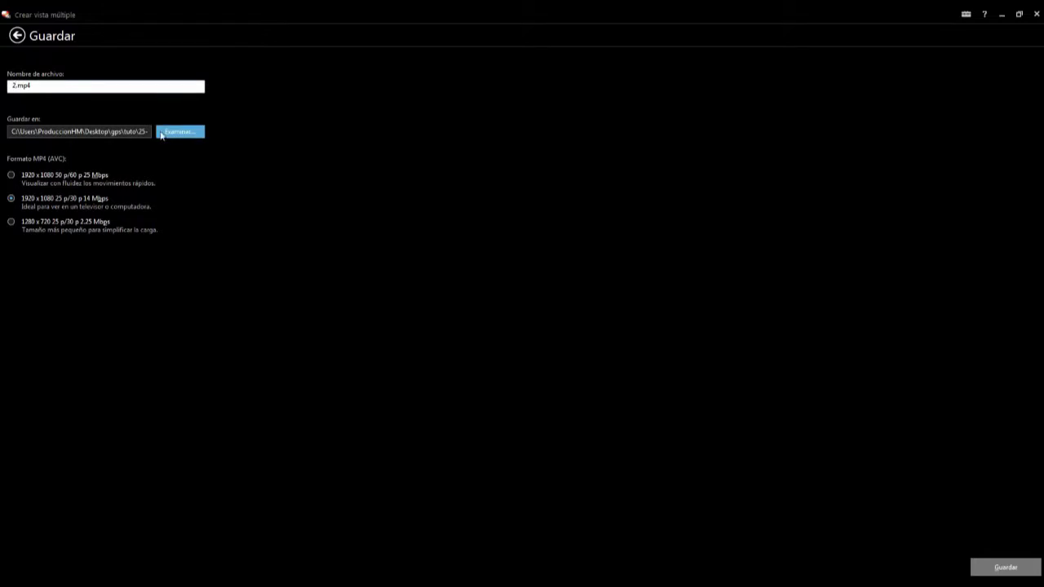
click(1005, 566)
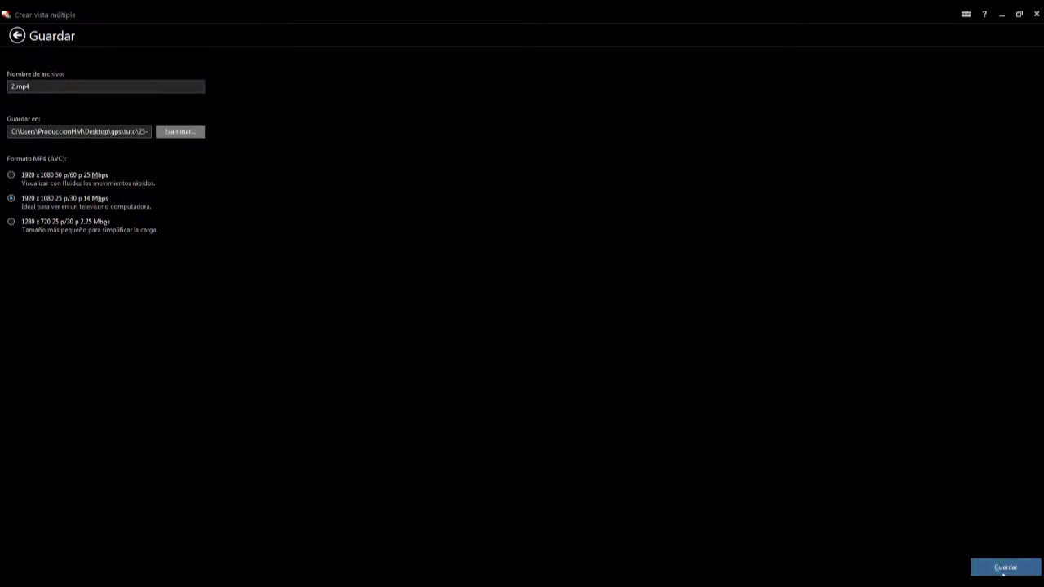
click(610, 325)
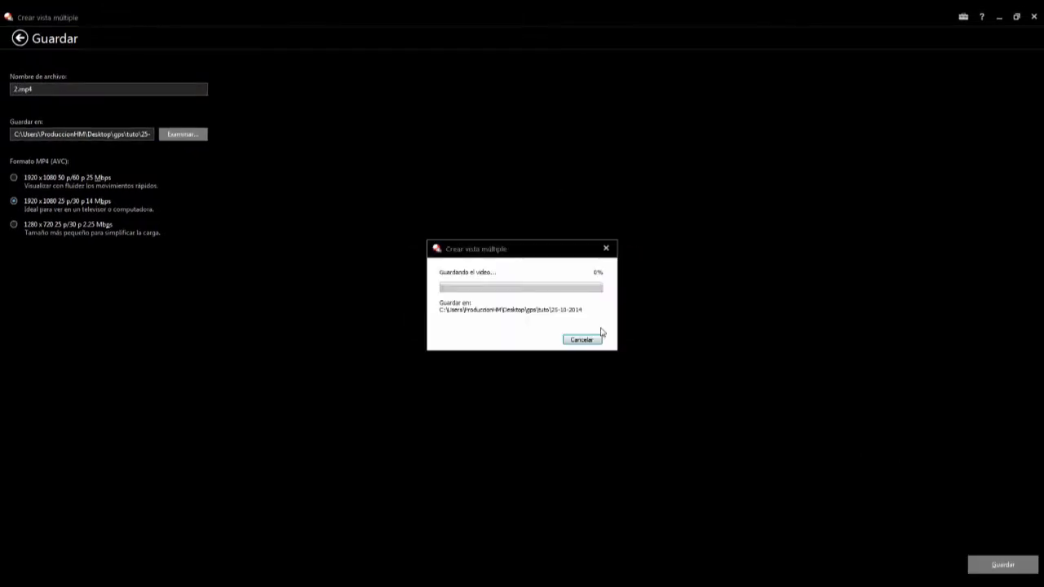